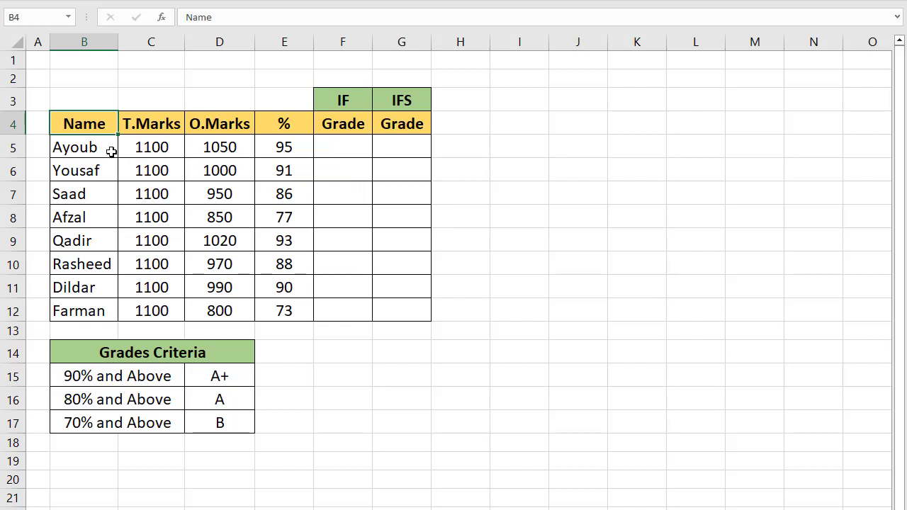
# Examine the student marks table, its total, obtained and percentage columns, and the three rows of the Grades Criteria table.
pyautogui.moveTo(106, 150); pyautogui.dragTo(260, 287)
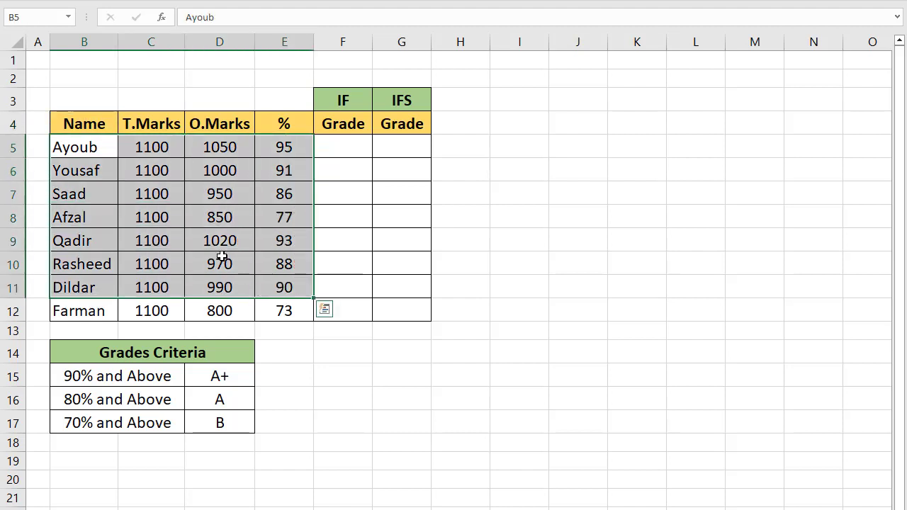
pyautogui.click(147, 193)
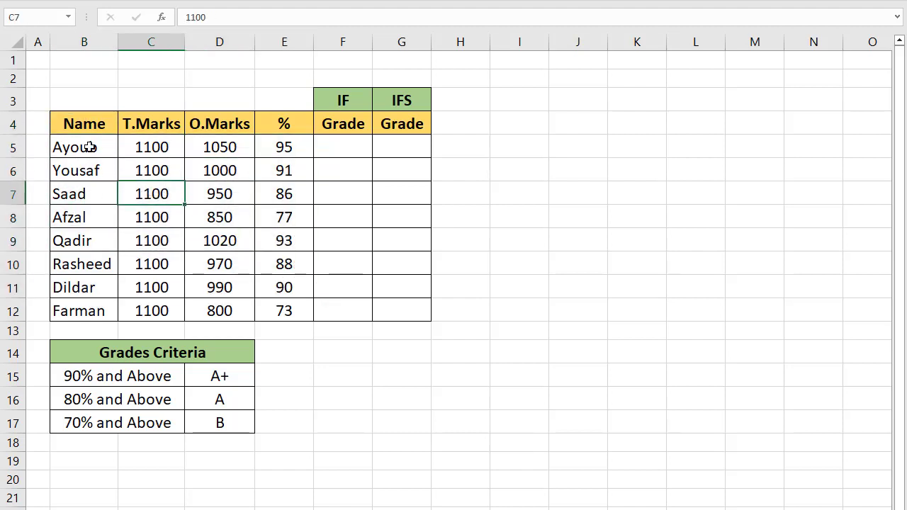
pyautogui.click(158, 127)
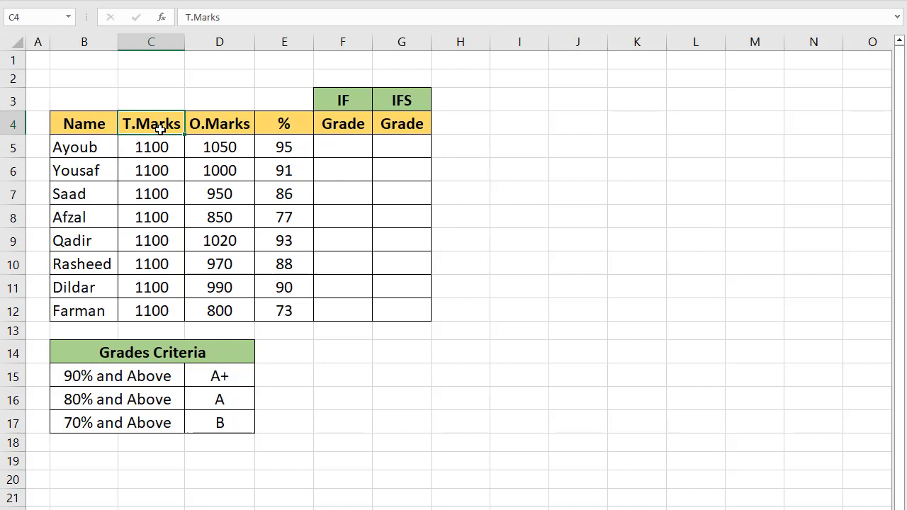
pyautogui.click(214, 128)
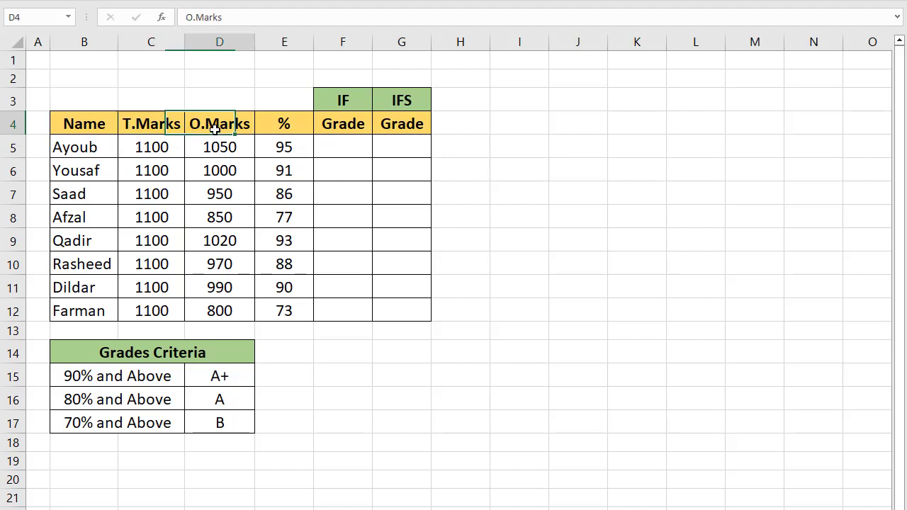
pyautogui.click(284, 126)
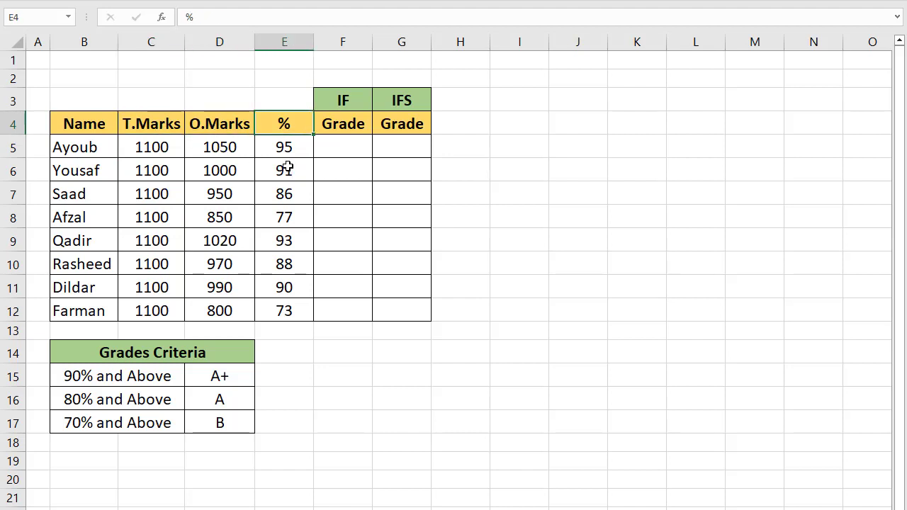
pyautogui.click(350, 150)
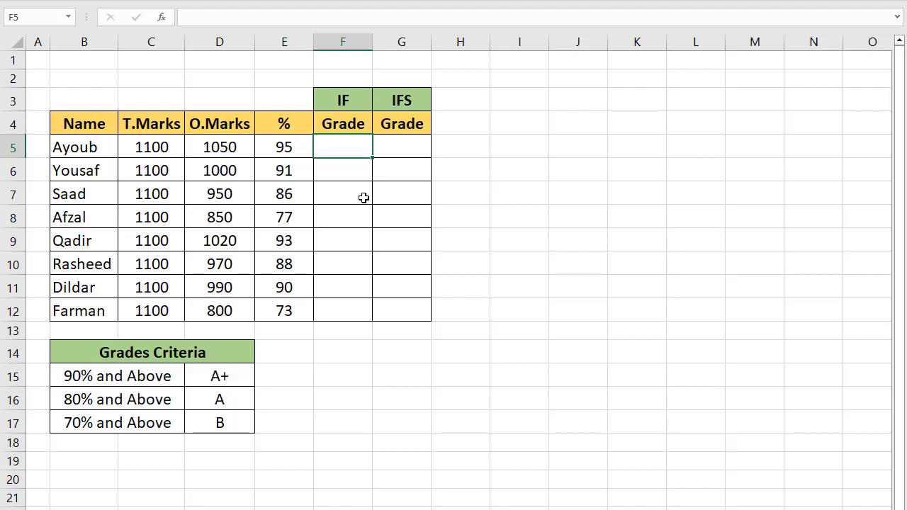
pyautogui.click(151, 383)
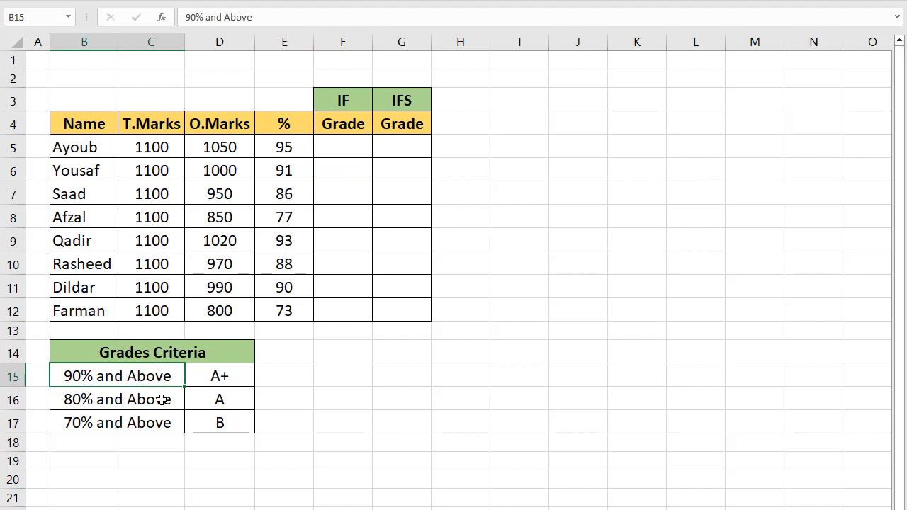
pyautogui.click(159, 400)
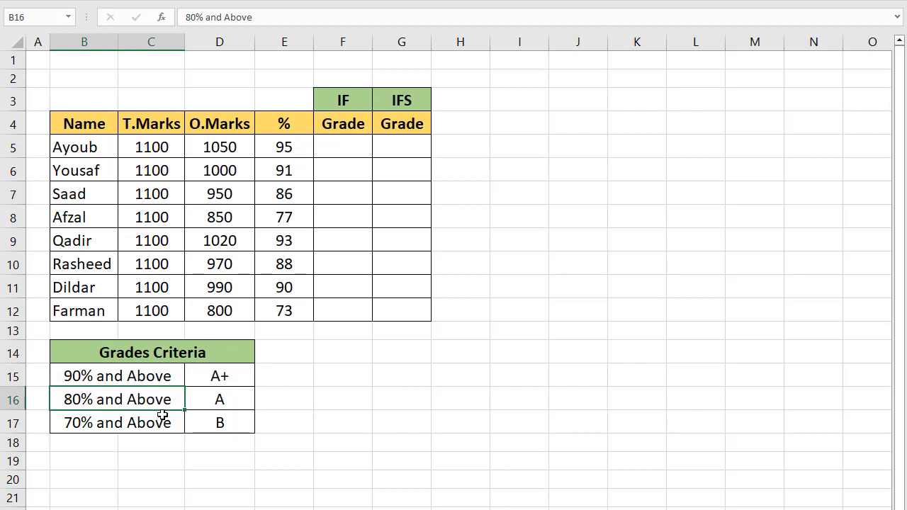
pyautogui.click(143, 423)
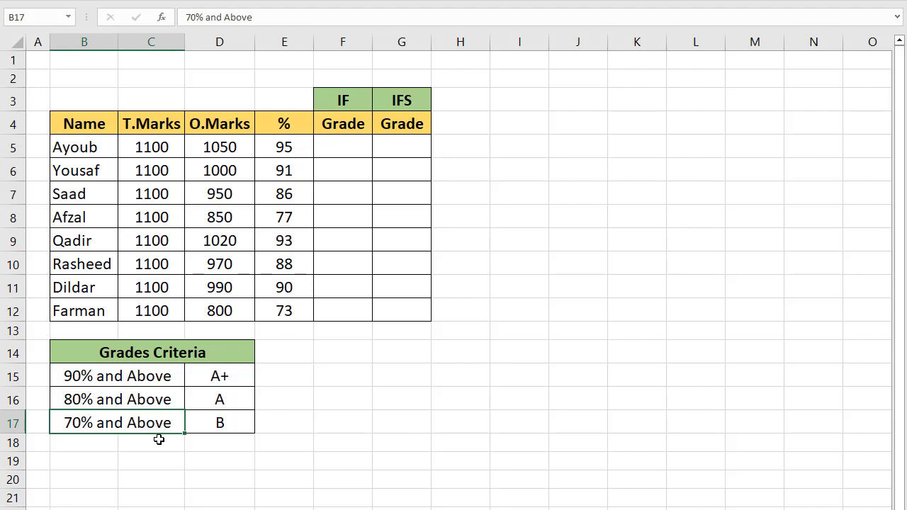
# Begin an IF formula in F5 that tests E5>=90 and returns "A+" when true.
pyautogui.click(354, 150)
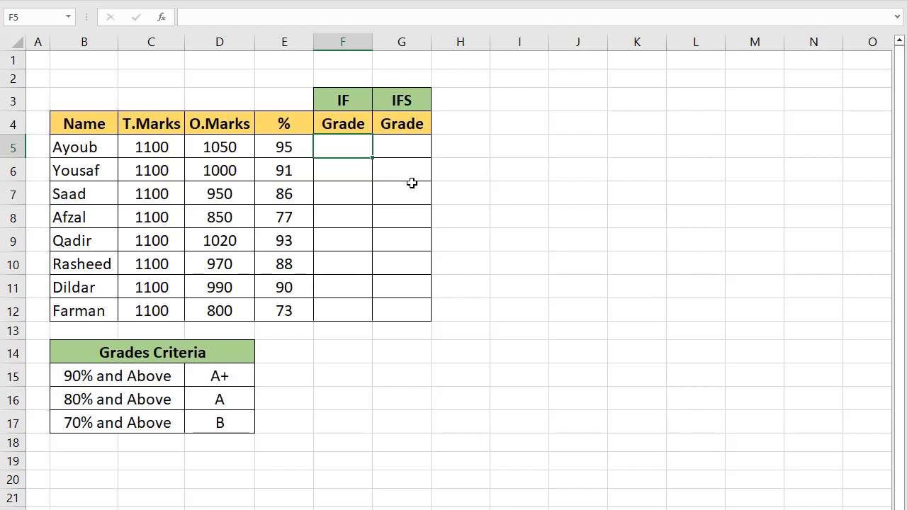
pyautogui.write('=if')
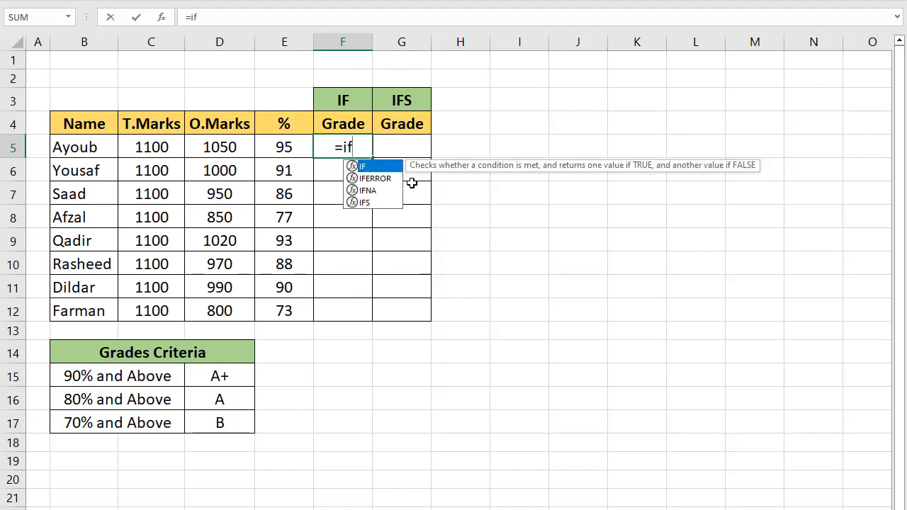
pyautogui.write('(')
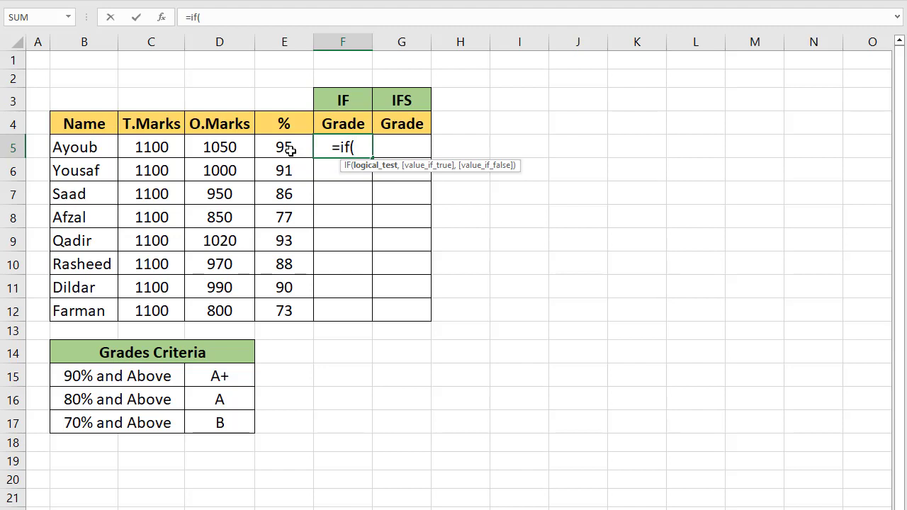
pyautogui.click(289, 150)
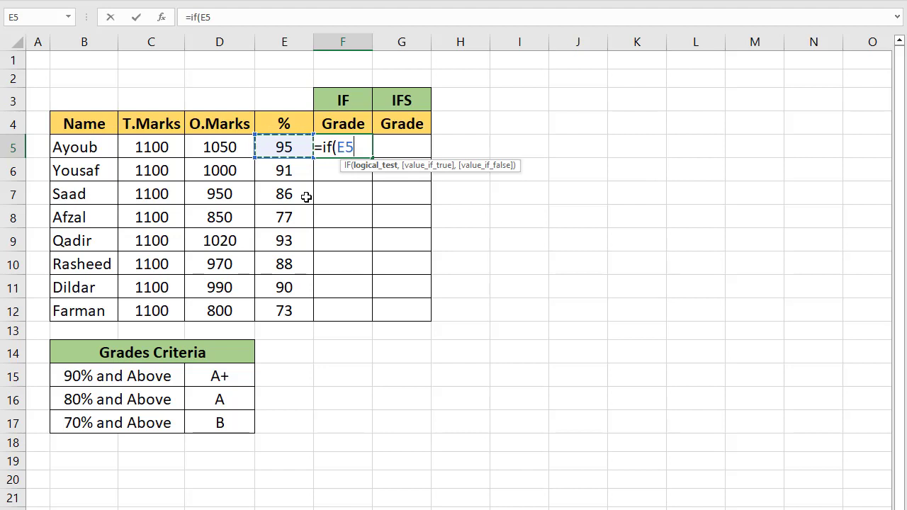
pyautogui.write('>')
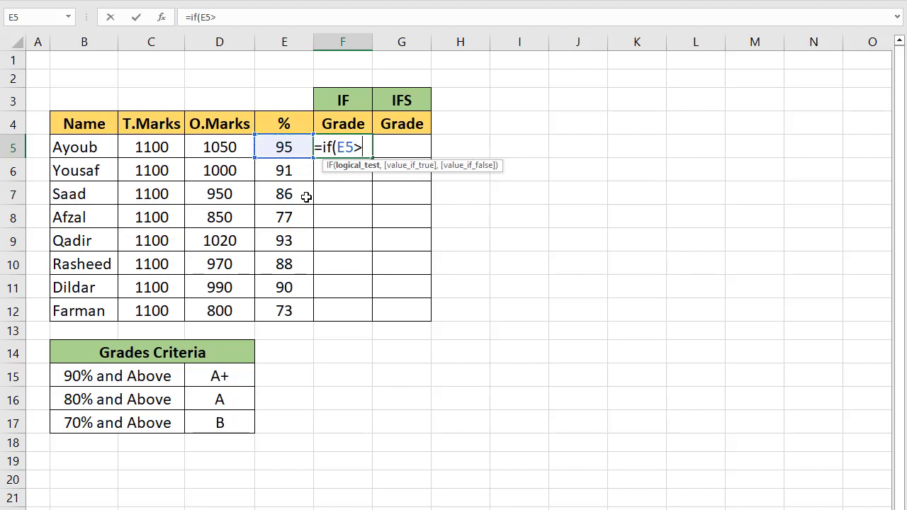
pyautogui.write('=9')
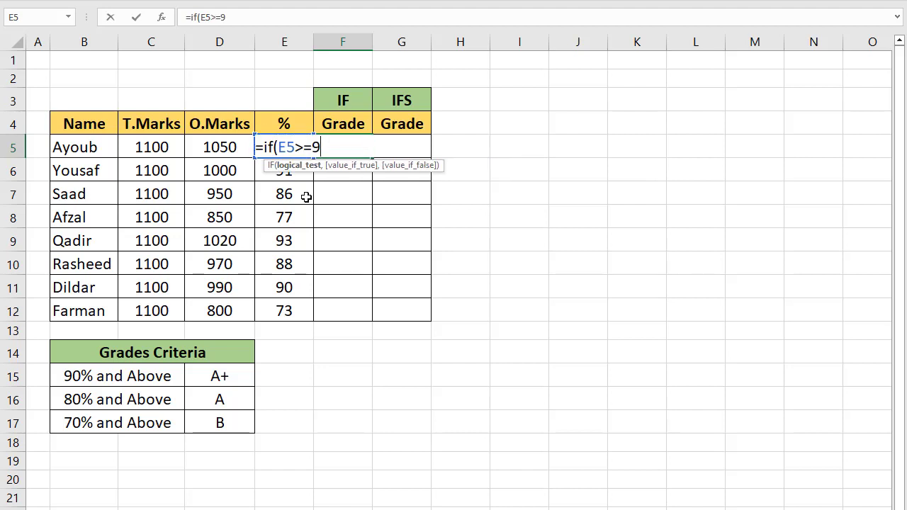
pyautogui.write('0,')
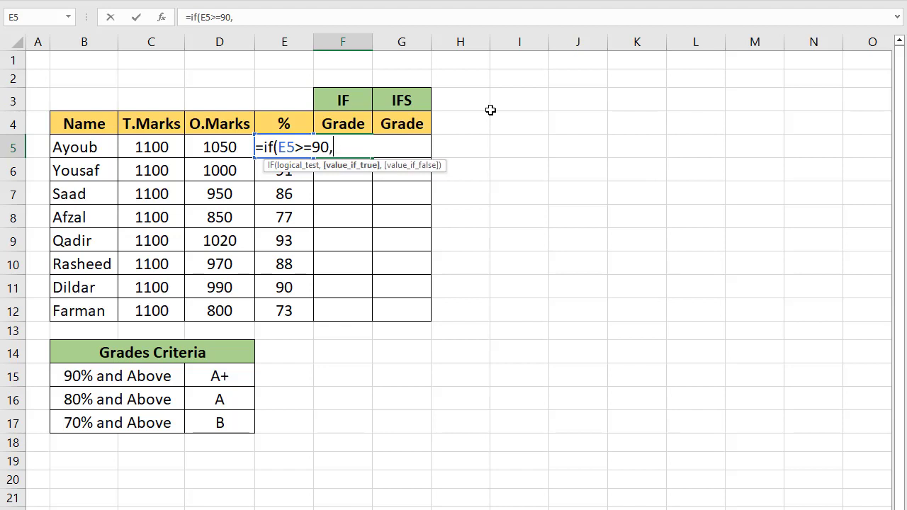
pyautogui.write('"A+",')
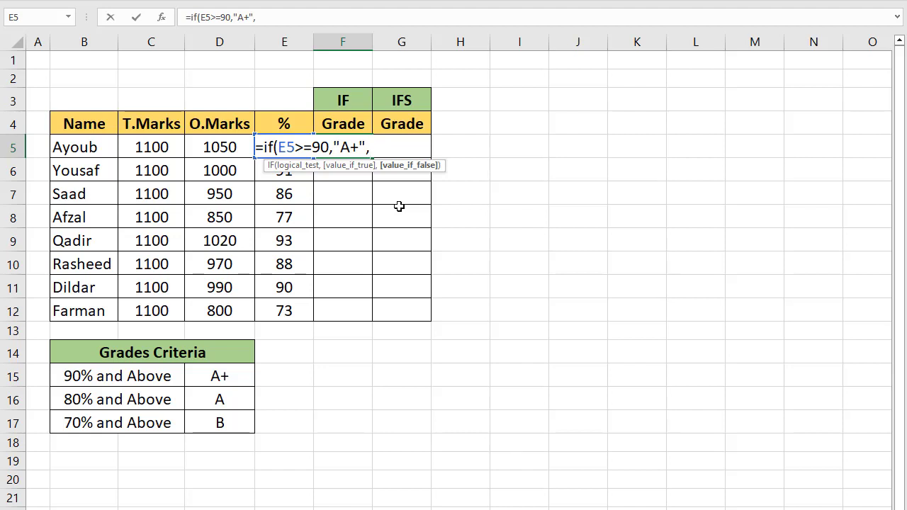
# Nest a second IF as the false value in the F5 formula, testing E5>=80 and returning "A".
pyautogui.write('if')
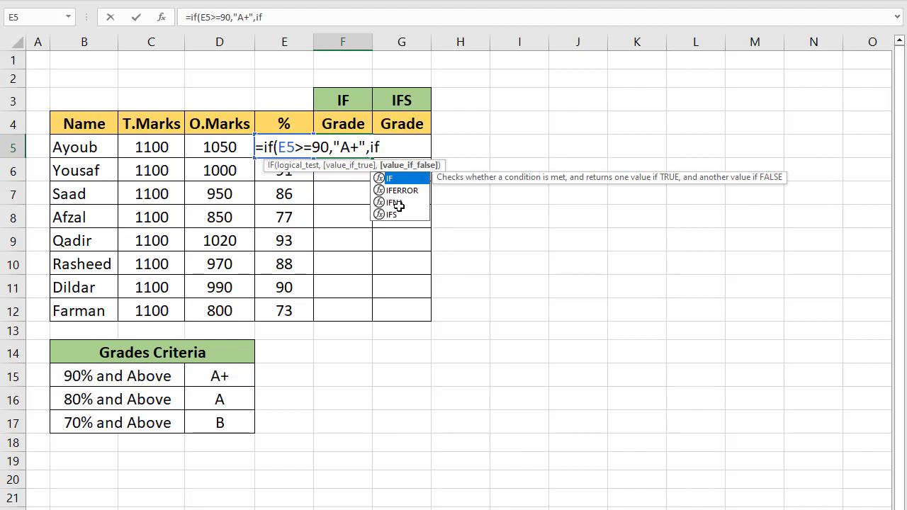
pyautogui.write('(')
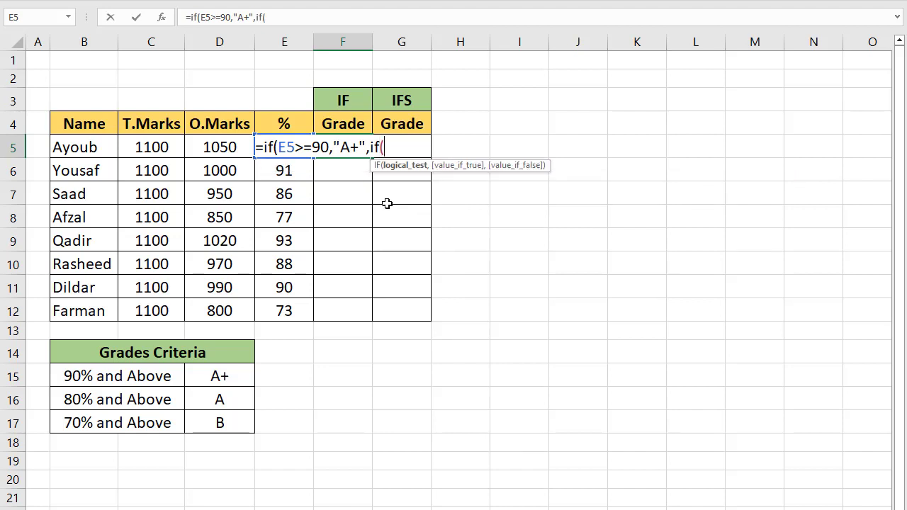
pyautogui.click(310, 178)
pyautogui.press('Up')
pyautogui.write('>=80')
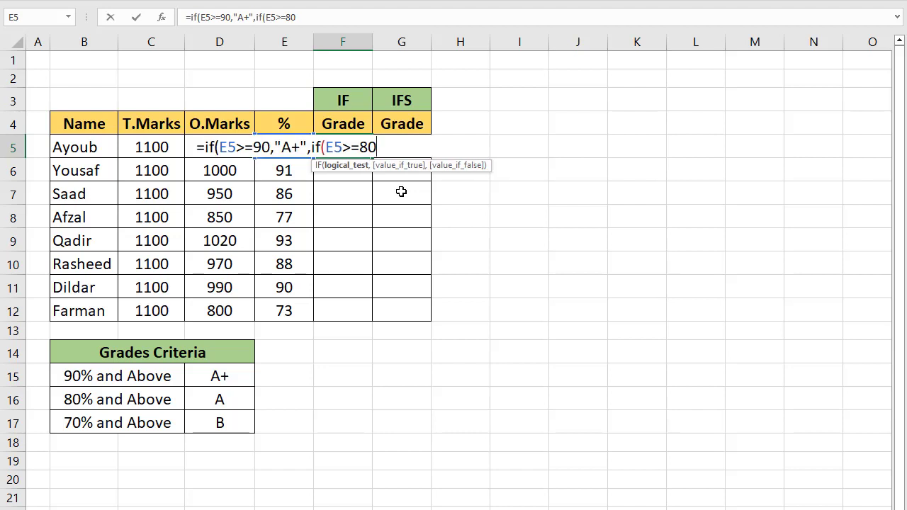
pyautogui.write(',"')
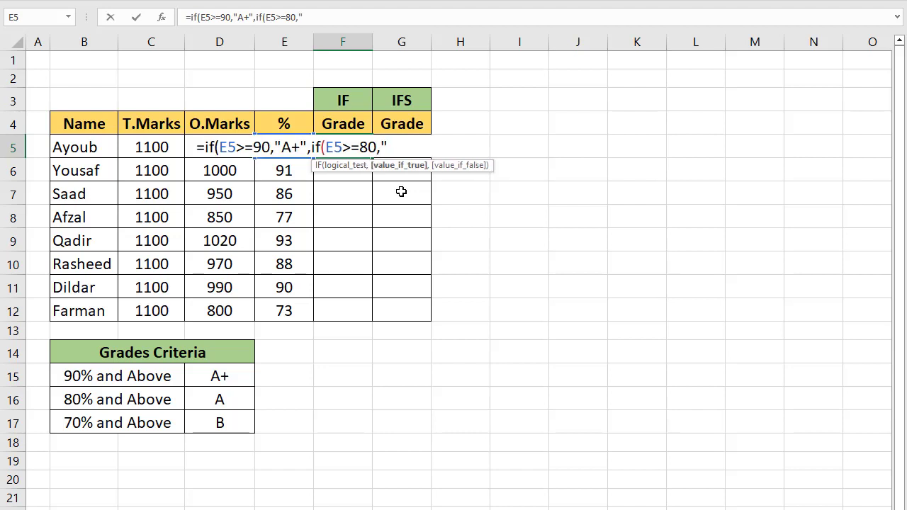
pyautogui.write('A",')
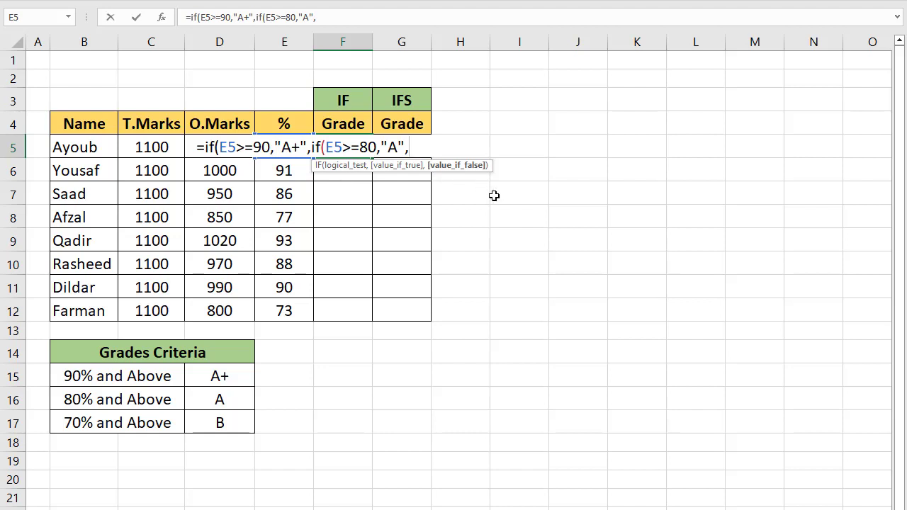
# Complete the F5 formula with a third nested IF testing E5>=70 that returns "B", or "False" otherwise.
pyautogui.write('if')
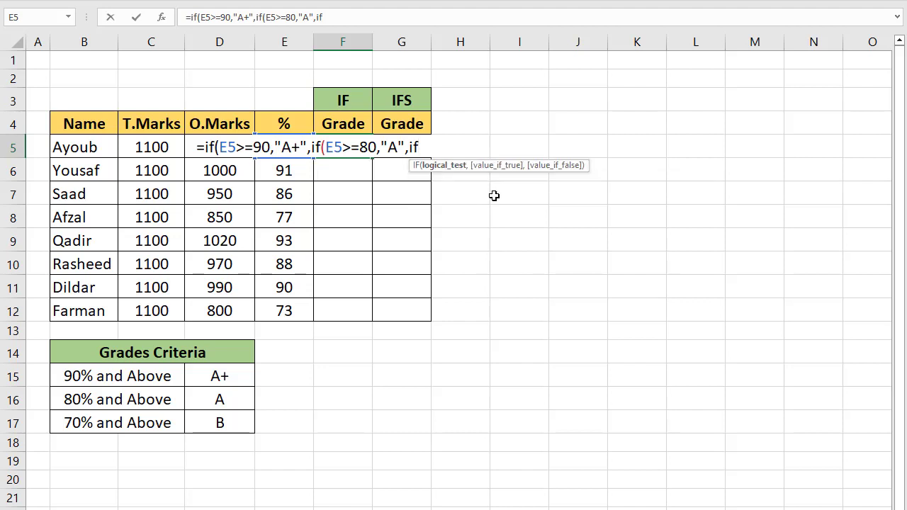
pyautogui.write('(')
pyautogui.click(287, 171)
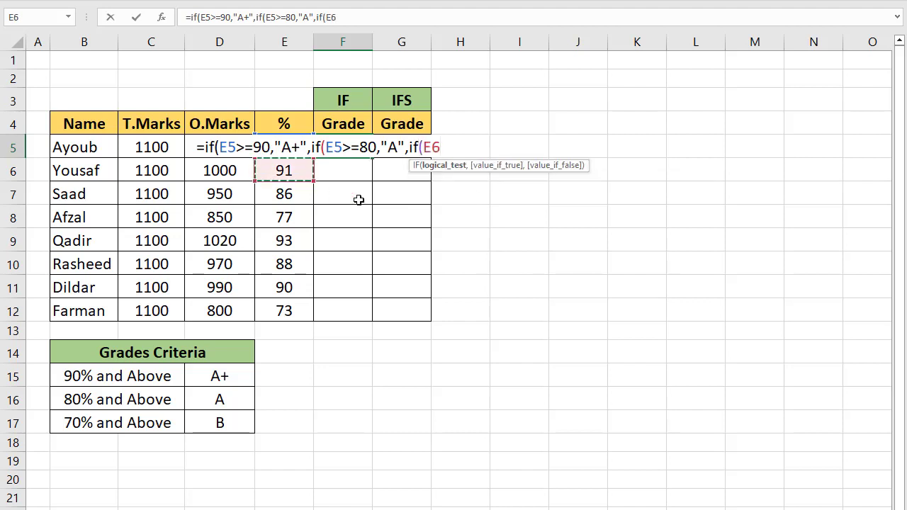
pyautogui.press('Up')
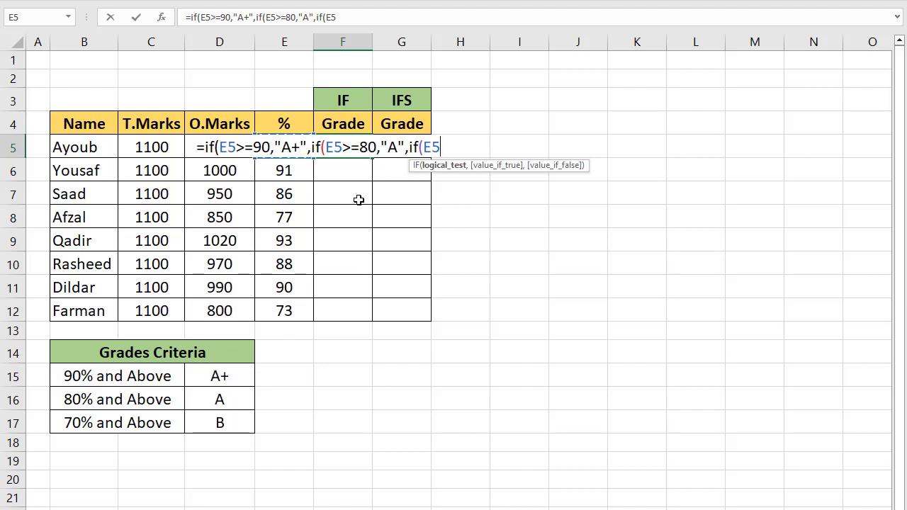
pyautogui.write('>=70,')
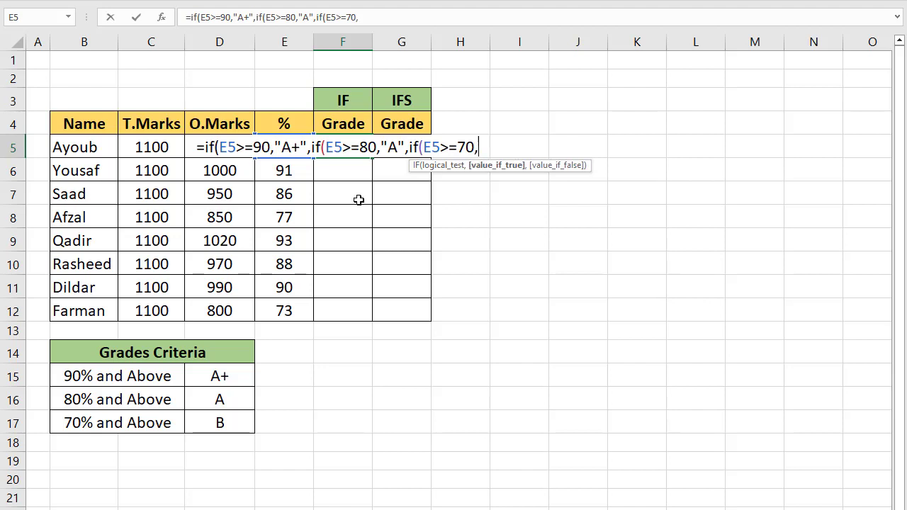
pyautogui.write('"B"')
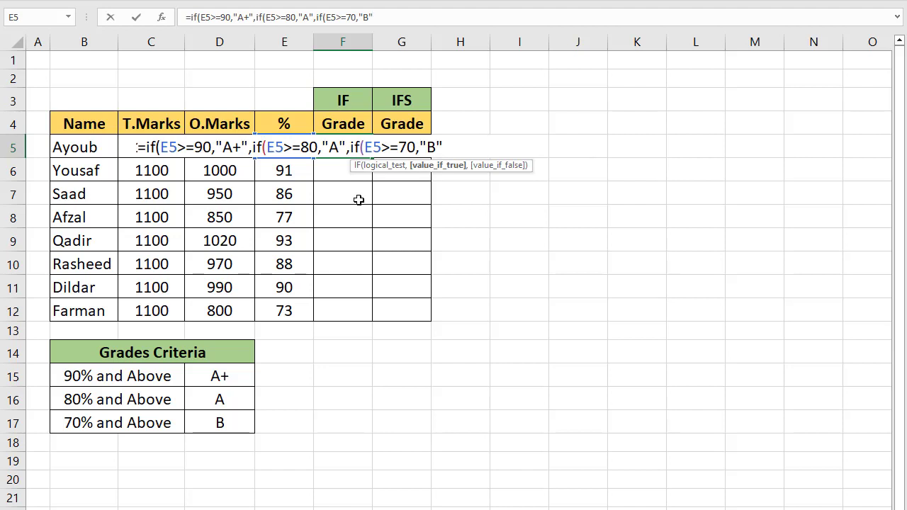
pyautogui.write(',')
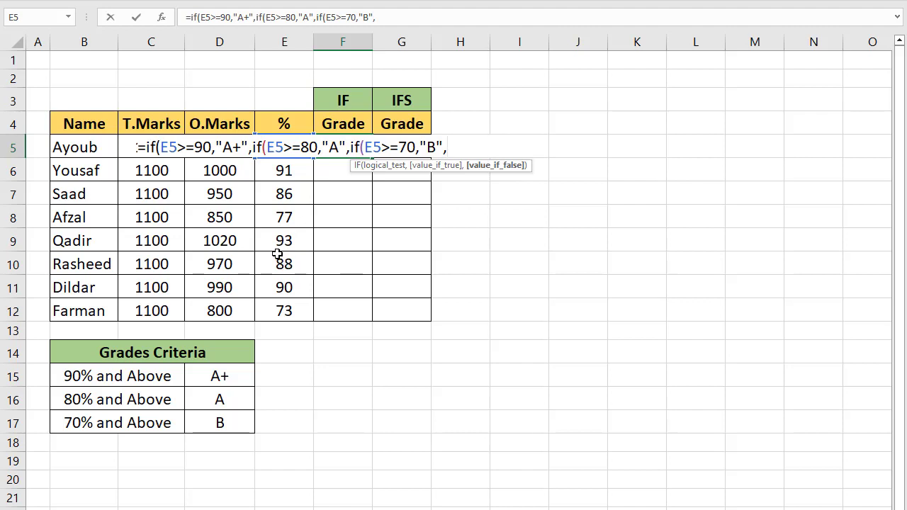
pyautogui.write('"False"')
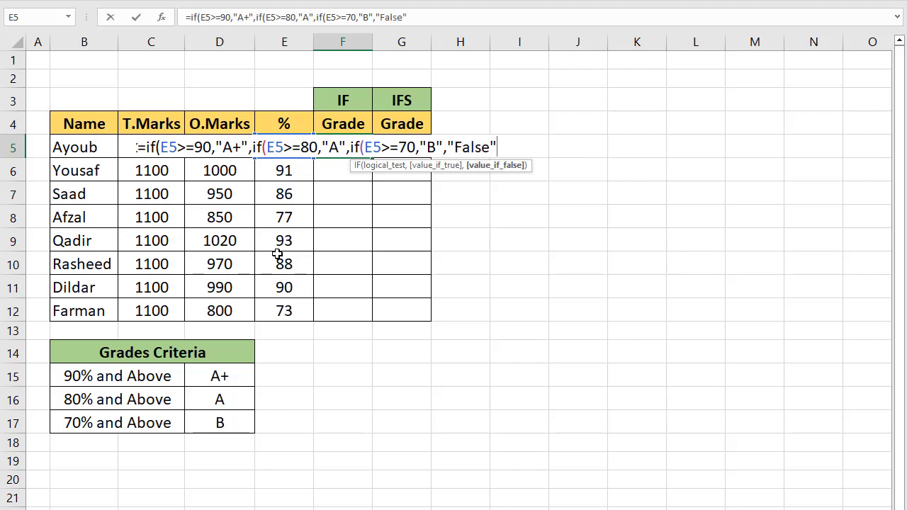
pyautogui.write(')))')
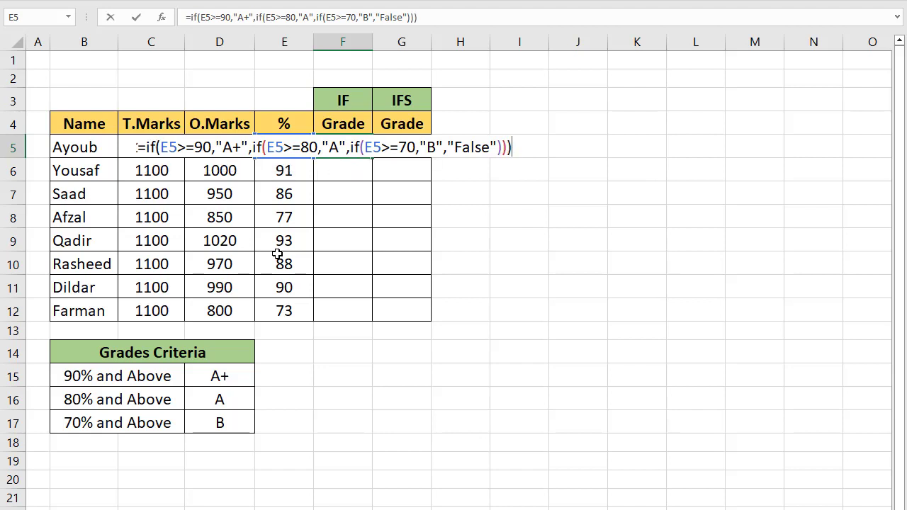
pyautogui.press('Return')
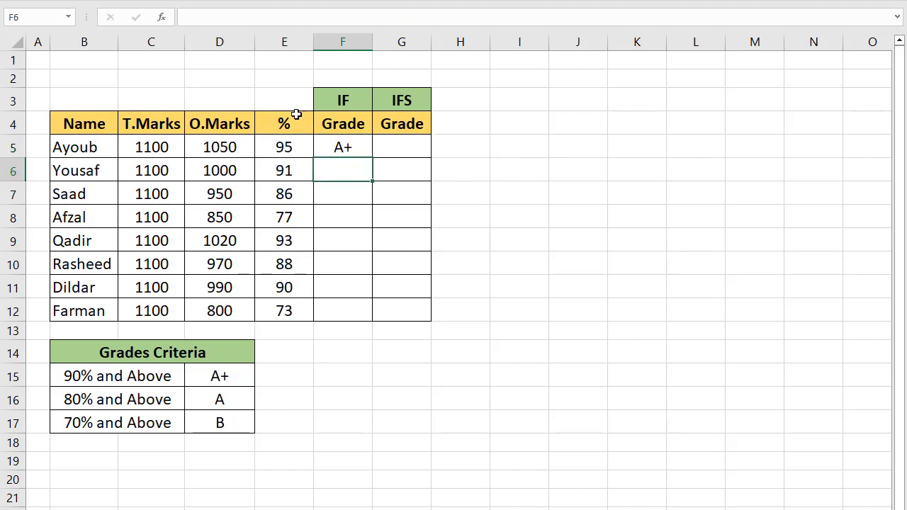
# Fill the grade formula from F5 down through F12 for all students.
pyautogui.click(343, 146)
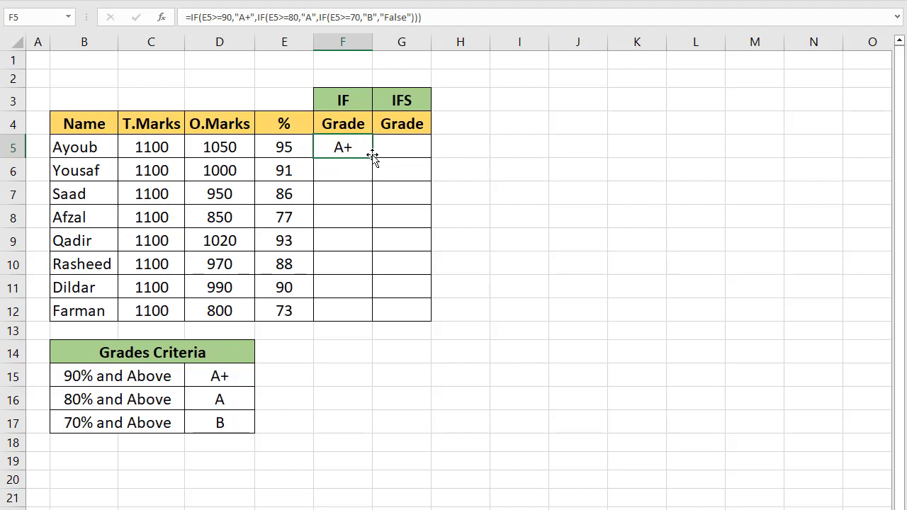
pyautogui.doubleClick(373, 156)
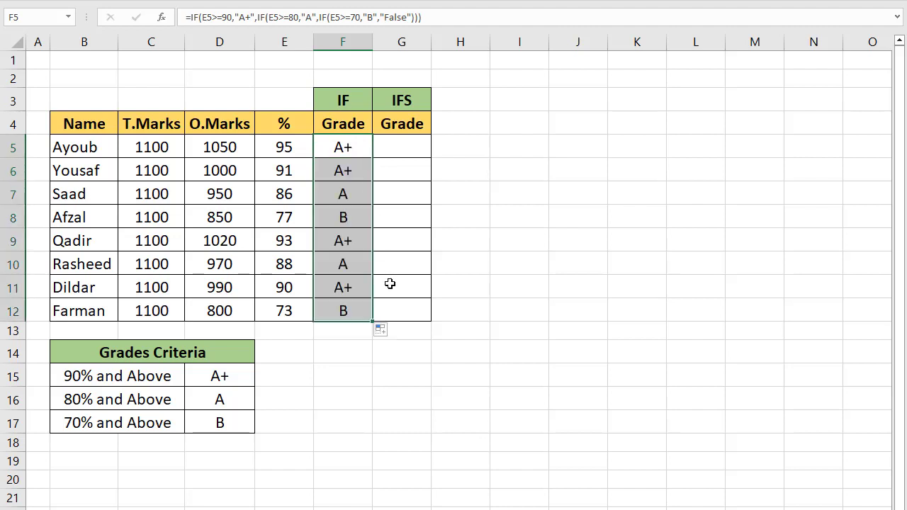
pyautogui.click(390, 284)
# Begin an IFS formula in G5 whose first condition tests E5>=90 and returns "A+".
pyautogui.click(415, 147)
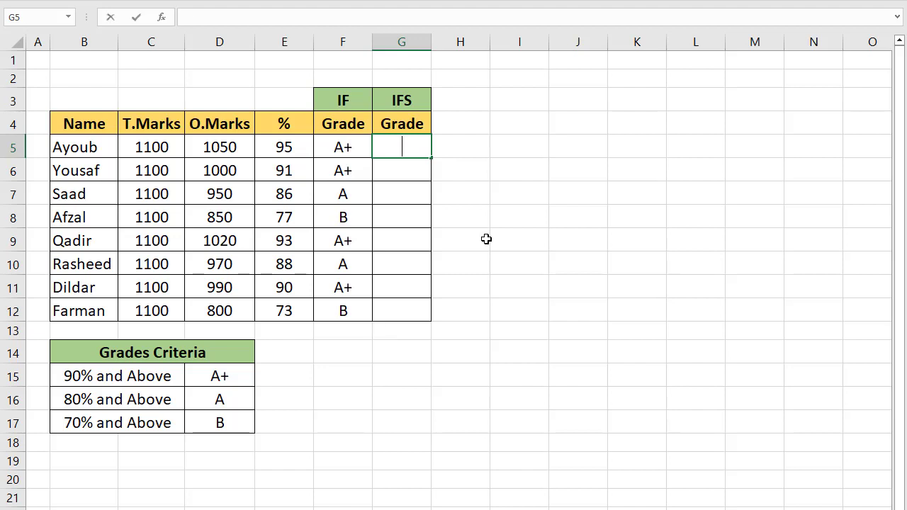
pyautogui.write('=ifs')
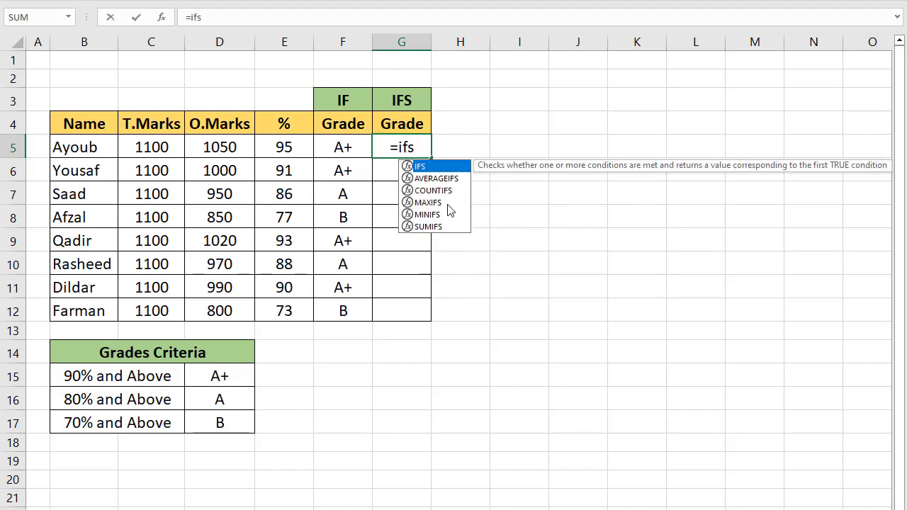
pyautogui.doubleClick(425, 167)
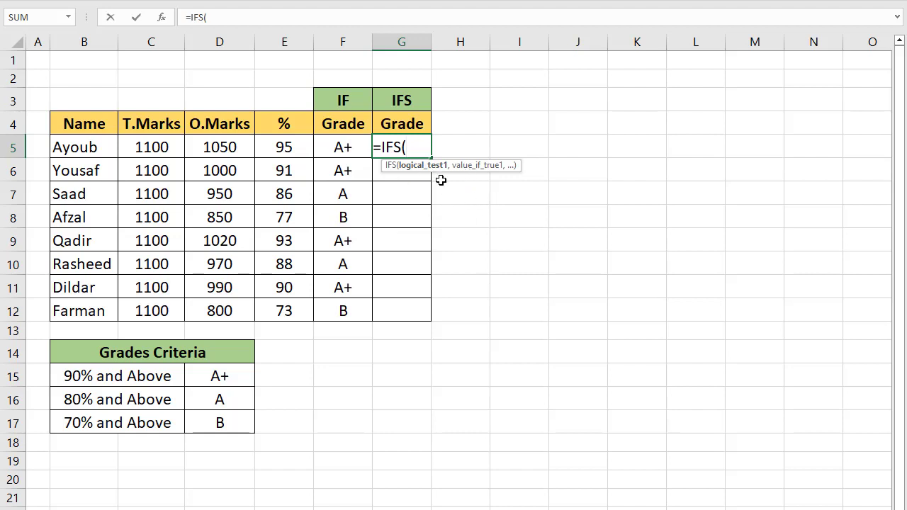
pyautogui.click(299, 146)
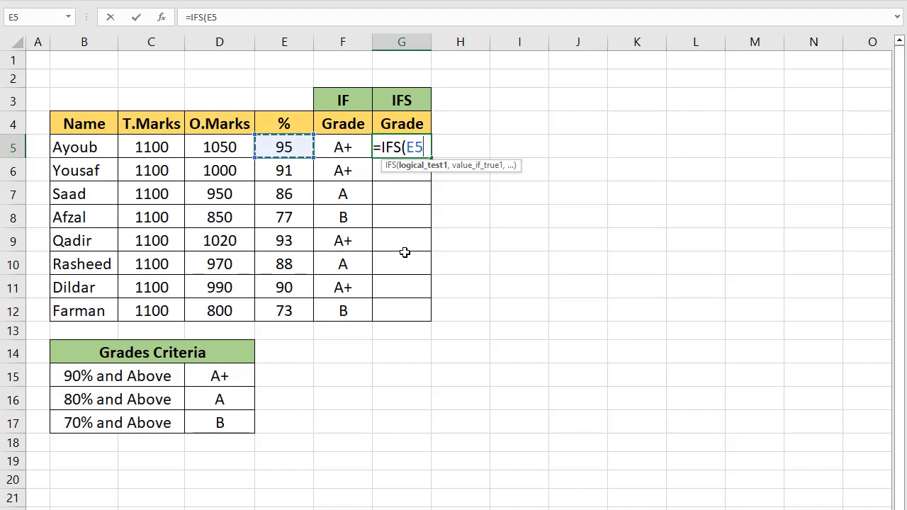
pyautogui.write('>=9')
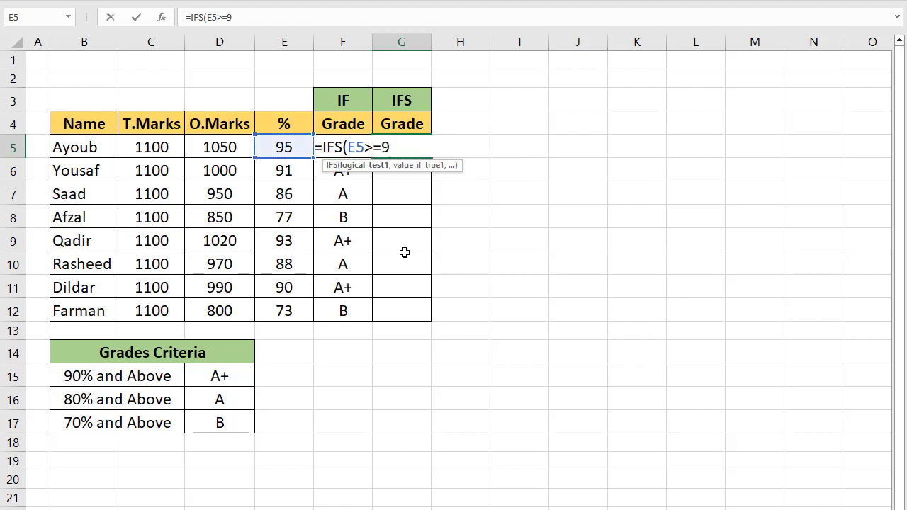
pyautogui.write('0,')
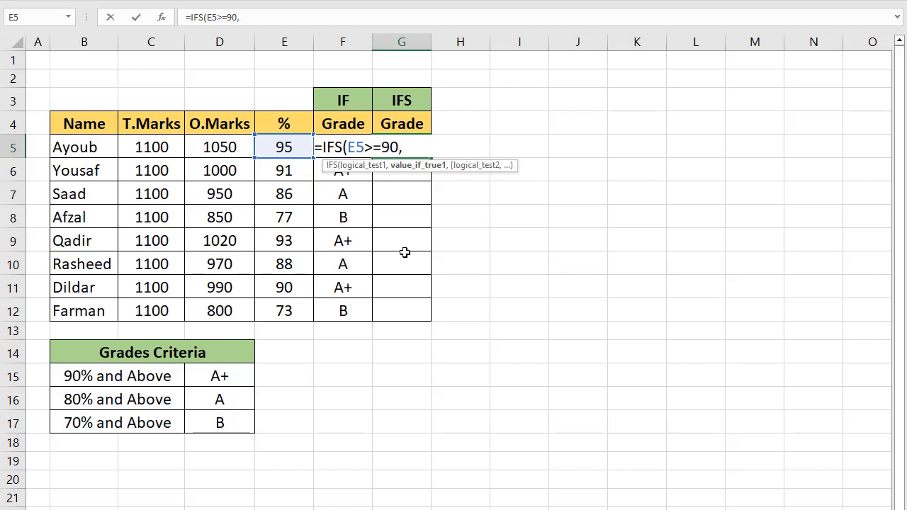
pyautogui.write('"A+",')
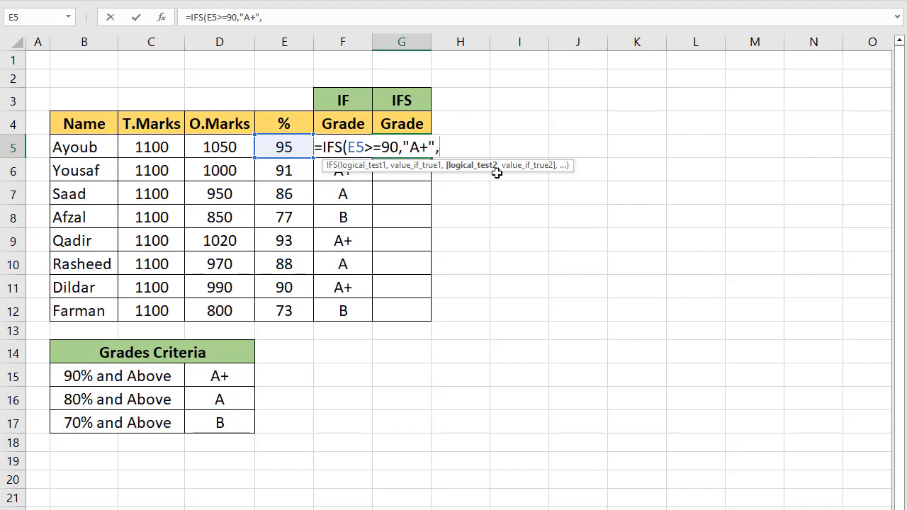
# Add a second condition to the G5 IFS formula, testing E5>=80 and returning "A".
pyautogui.click(287, 151)
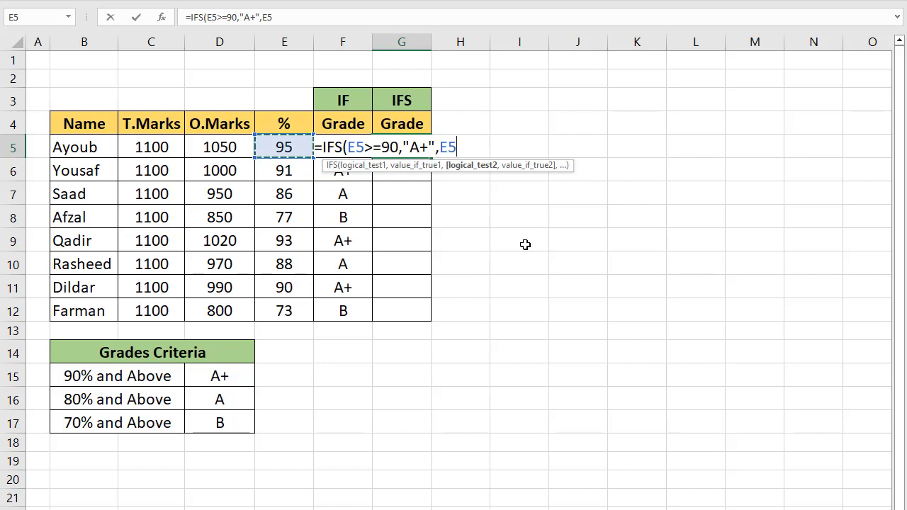
pyautogui.write('>=80')
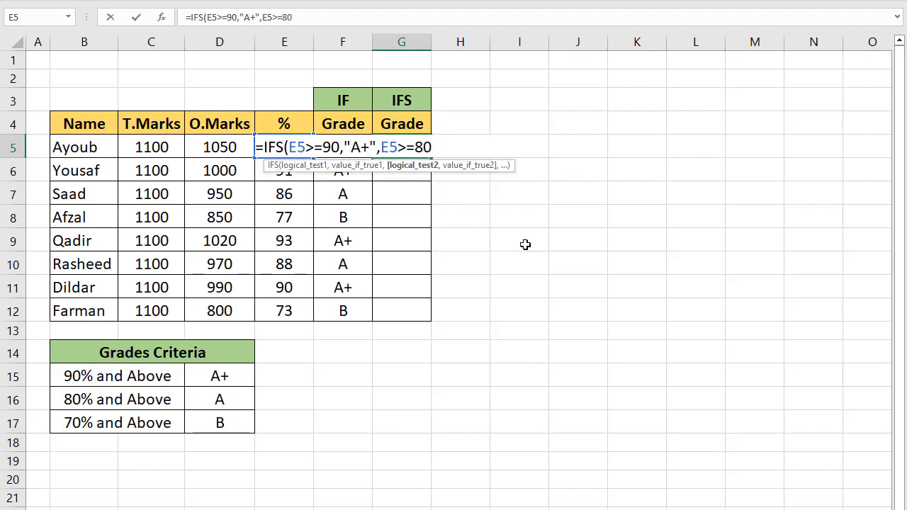
pyautogui.write(',"A')
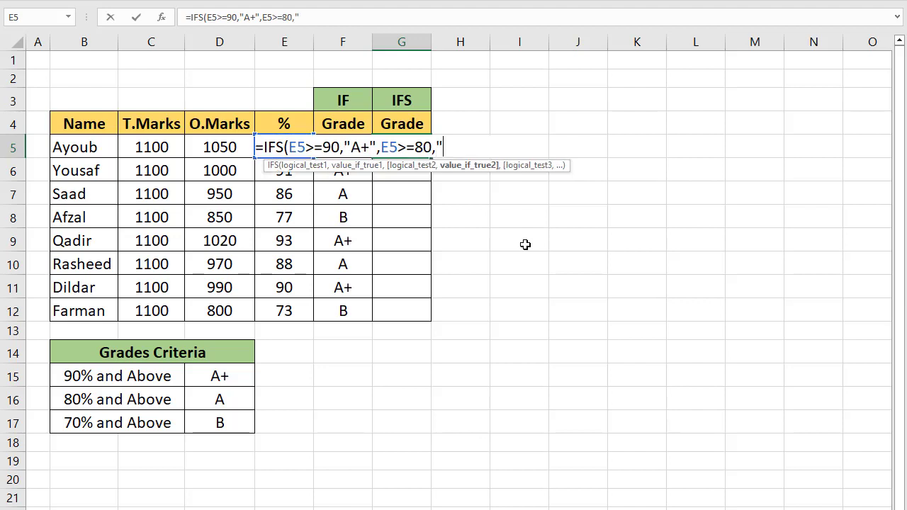
pyautogui.write('",')
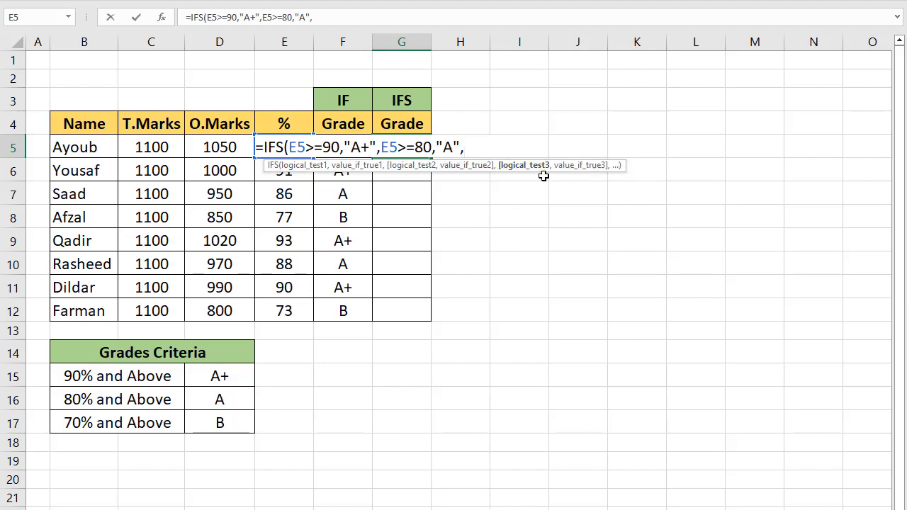
# Complete the G5 IFS formula with a third condition testing E5>=70 that returns "B".
pyautogui.click(272, 186)
pyautogui.press('Up')
pyautogui.press('Up')
pyautogui.write('>=70')
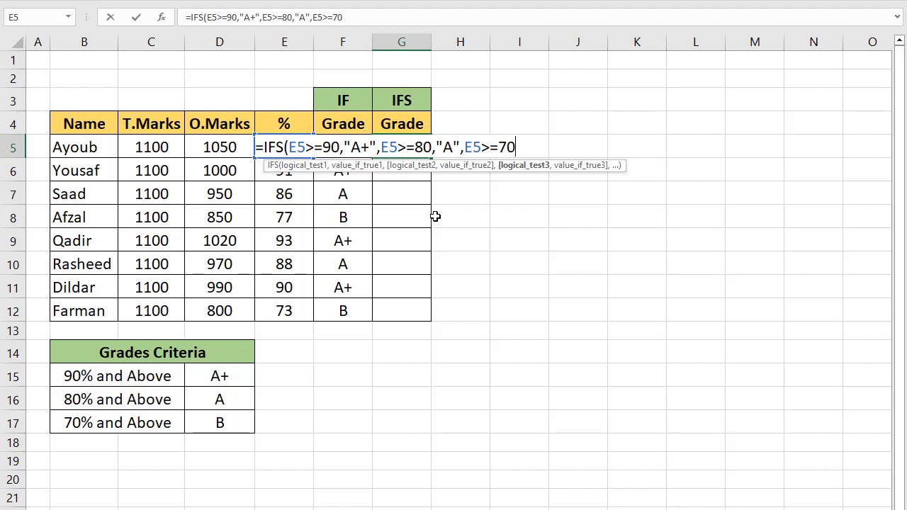
pyautogui.write(',')
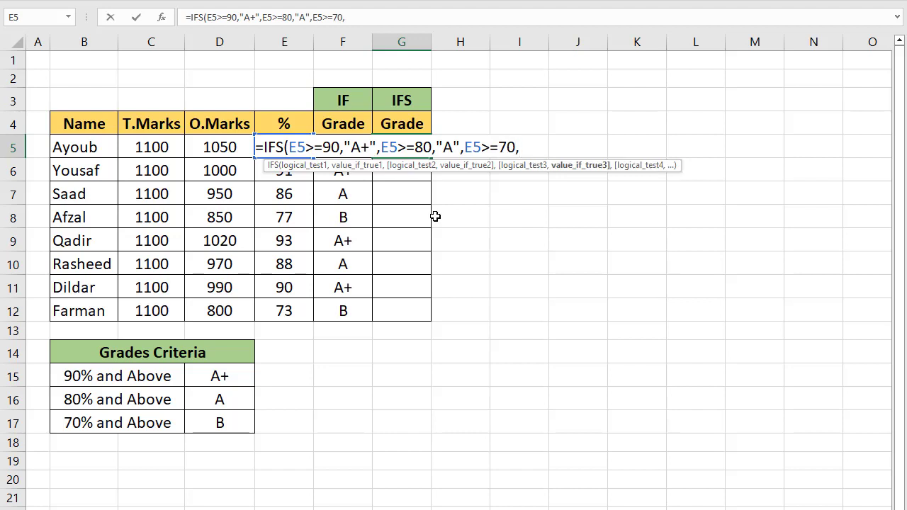
pyautogui.write('"B")')
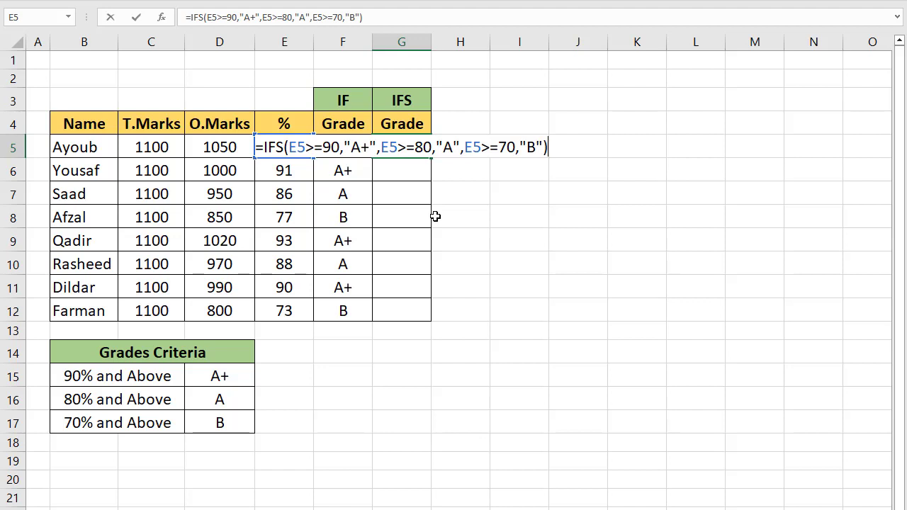
pyautogui.press('Return')
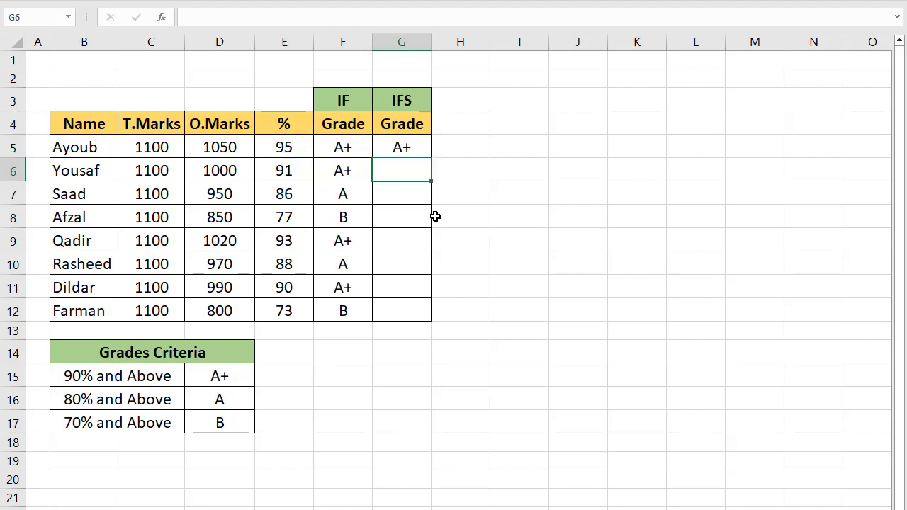
# Fill the IFS grade formula from G5 down through G12 for all students.
pyautogui.click(409, 150)
pyautogui.doubleClick(431, 156)
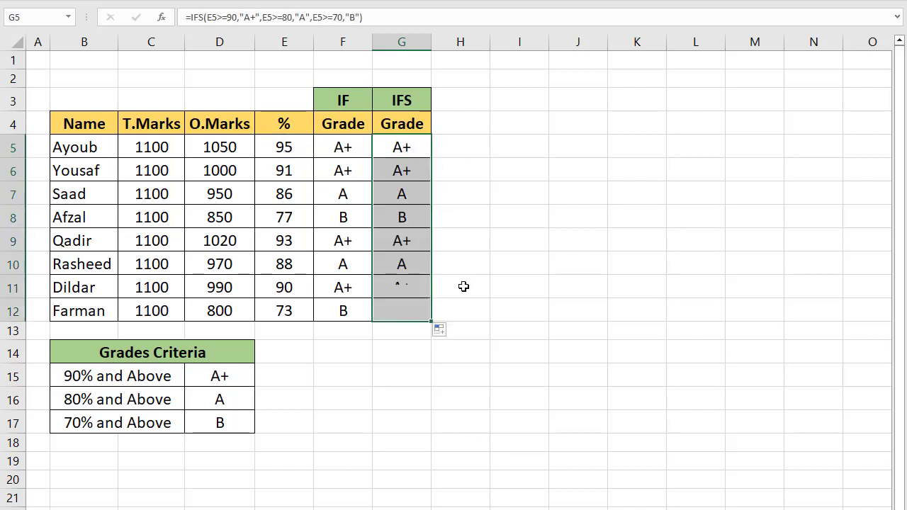
pyautogui.click(352, 351)
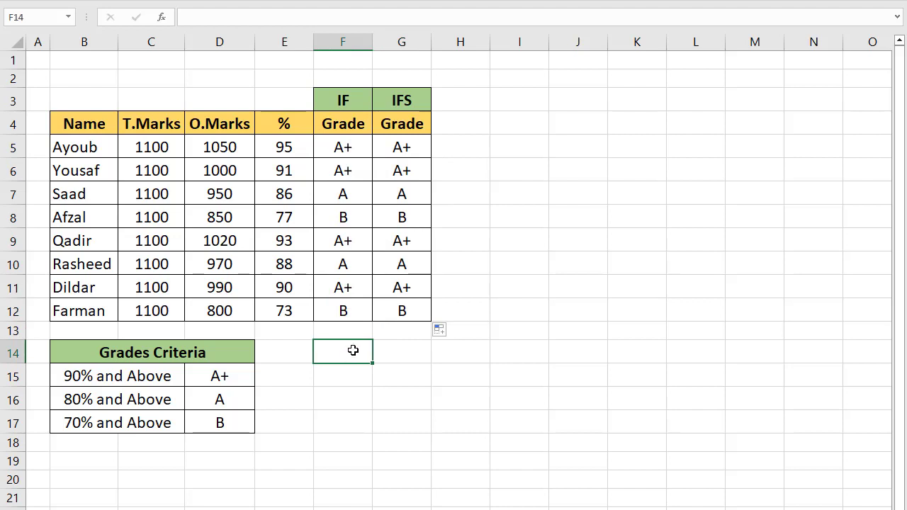